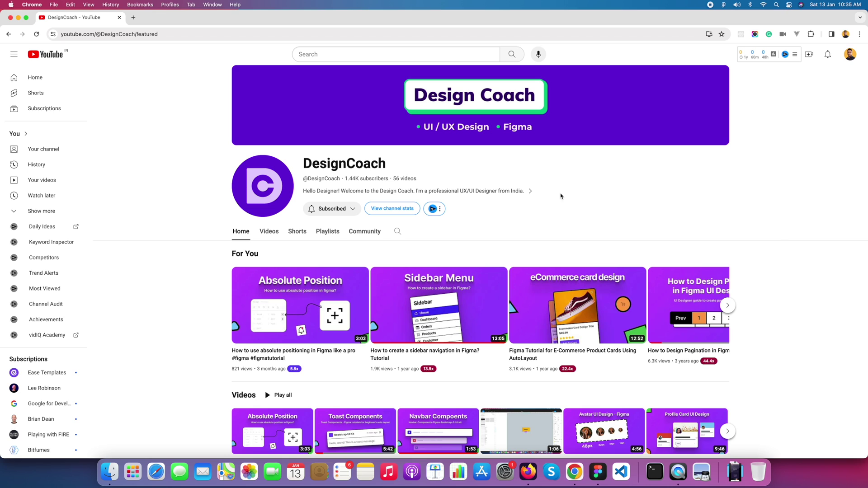
Step: Switch to the Bootstrap UI Kit file, close the Variables panel and frame the Blue palette swatches
{"action": "left_click", "coordinate": [597, 473]}
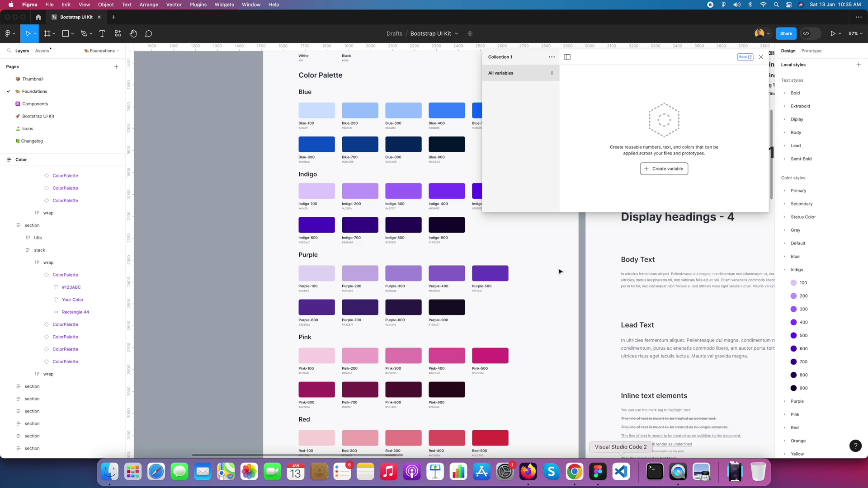
{"action": "left_click", "coordinate": [762, 57]}
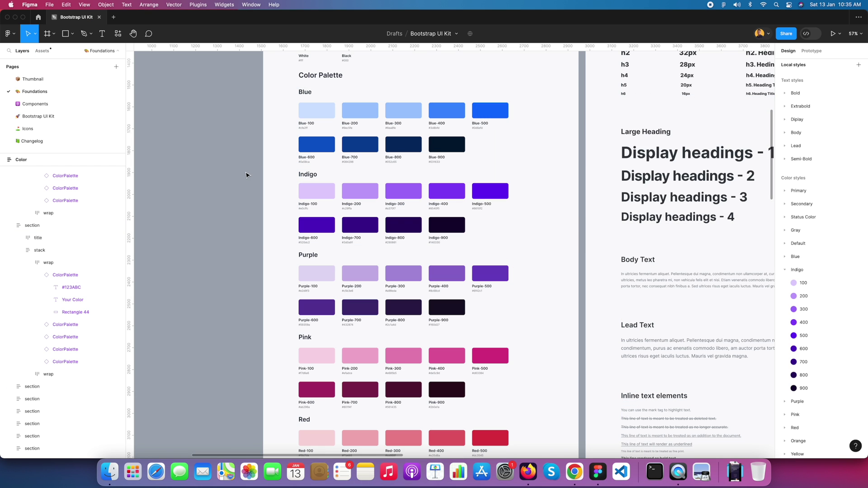
{"action": "scroll", "coordinate": [449, 202], "scroll_direction": "down", "scroll_amount": 5}
{"action": "scroll", "coordinate": [449, 202], "scroll_direction": "up", "scroll_amount": 5}
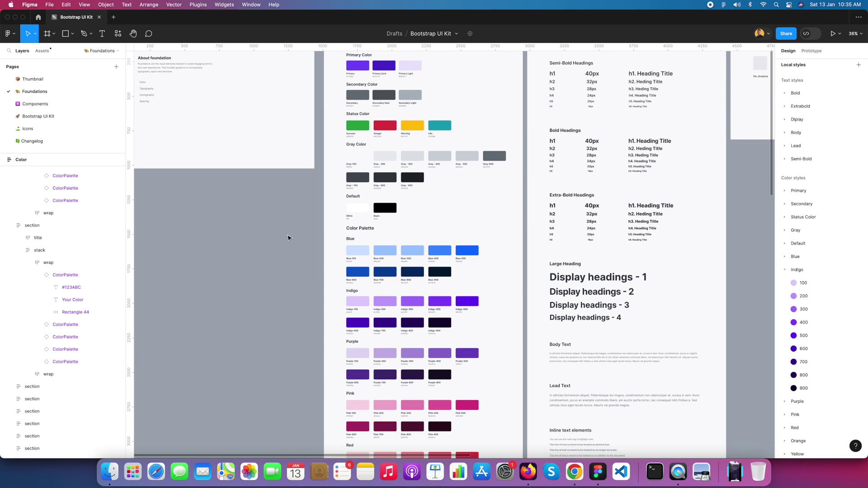
{"action": "scroll", "coordinate": [354, 254], "scroll_direction": "up", "scroll_amount": 5}
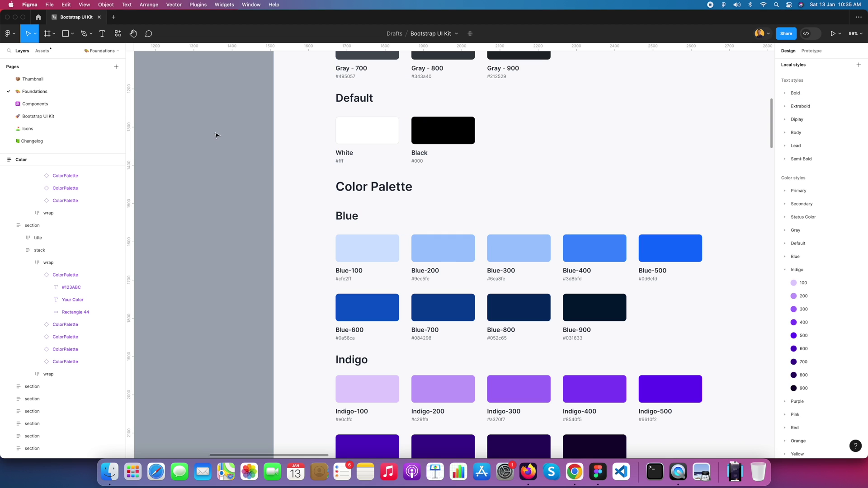
{"action": "scroll", "coordinate": [540, 227], "scroll_direction": "right", "scroll_amount": 3}
{"action": "scroll", "coordinate": [541, 227], "scroll_direction": "up", "scroll_amount": 2}
{"action": "left_click", "coordinate": [344, 273]}
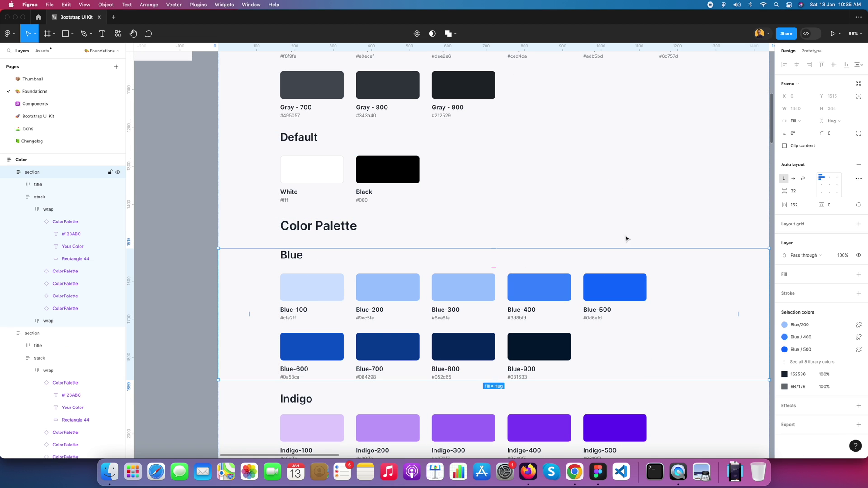
{"action": "left_click", "coordinate": [176, 164]}
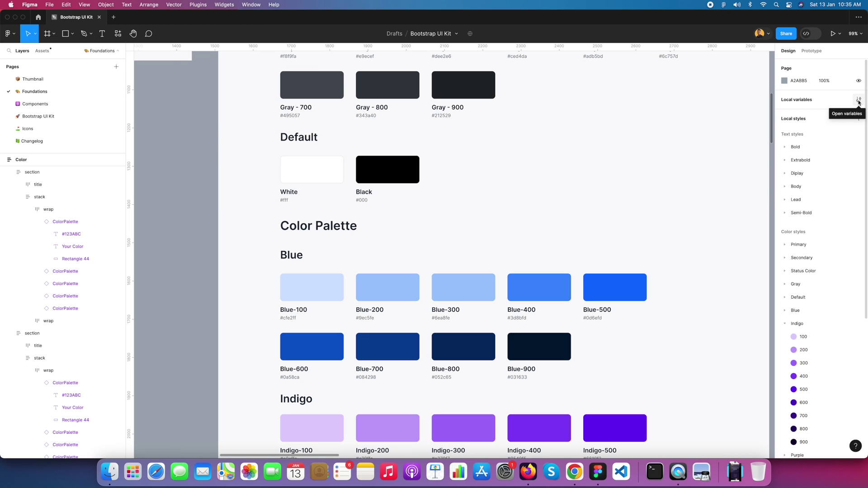
Step: Open Collection 1's local variables and bring up the new-variable type menu
{"action": "left_click", "coordinate": [859, 101]}
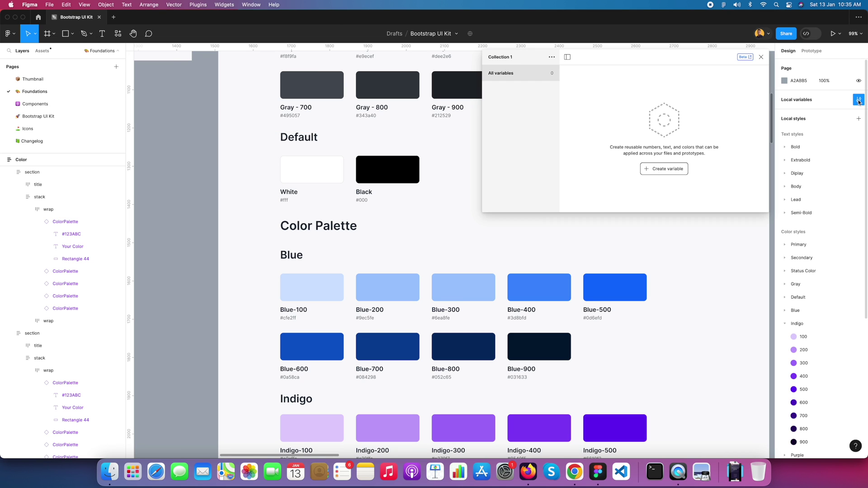
{"action": "left_click", "coordinate": [657, 173]}
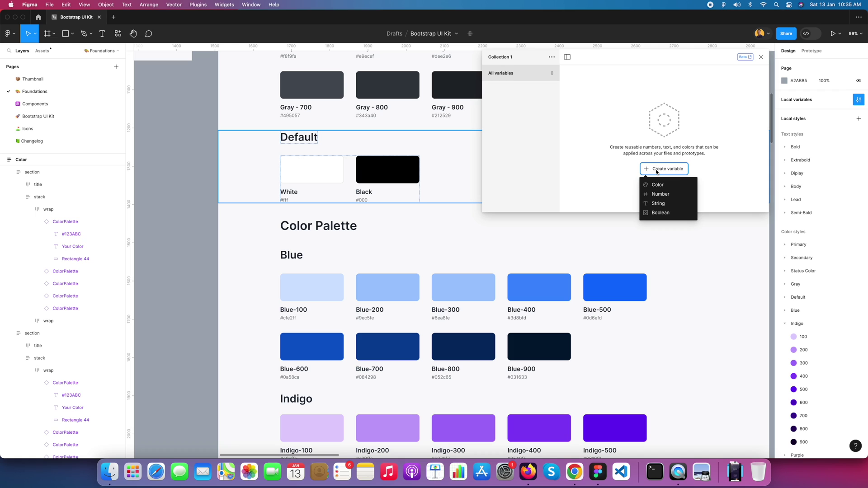
Step: Create colour variable blue-100 with value CFE2FF copied from the Blue 100 style
{"action": "left_click", "coordinate": [663, 186]}
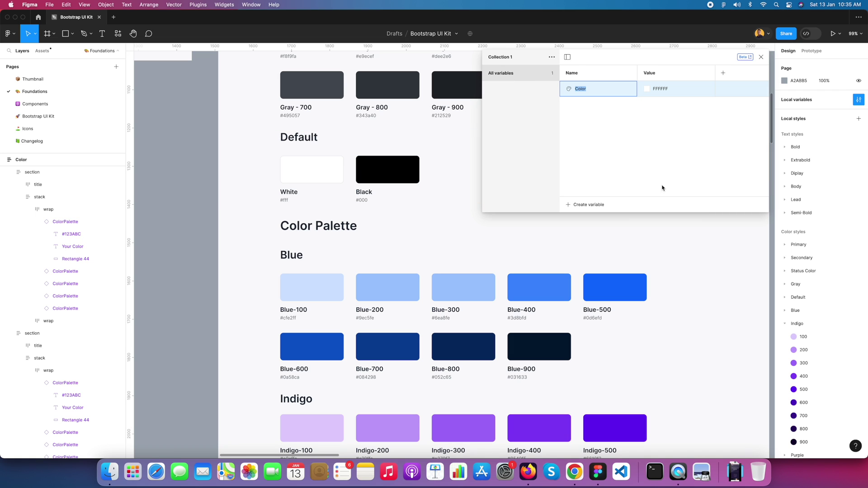
{"action": "type", "text": "blue-100"}
{"action": "key", "text": "Return"}
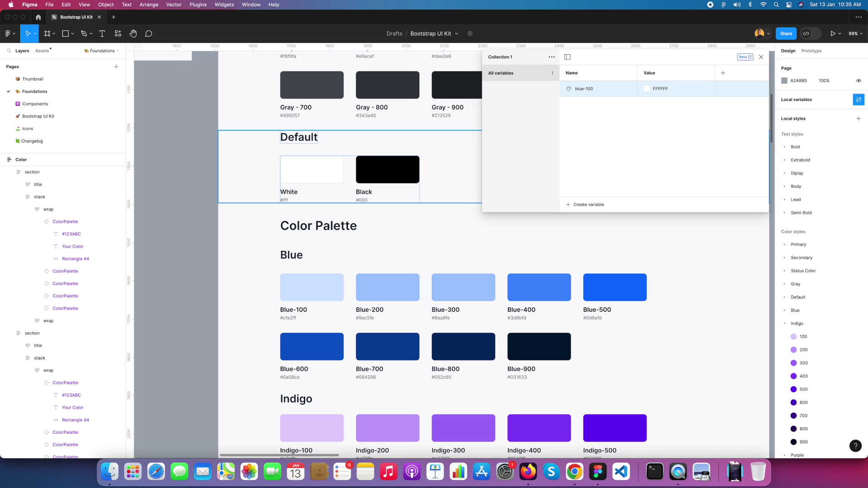
{"action": "left_click", "coordinate": [315, 272]}
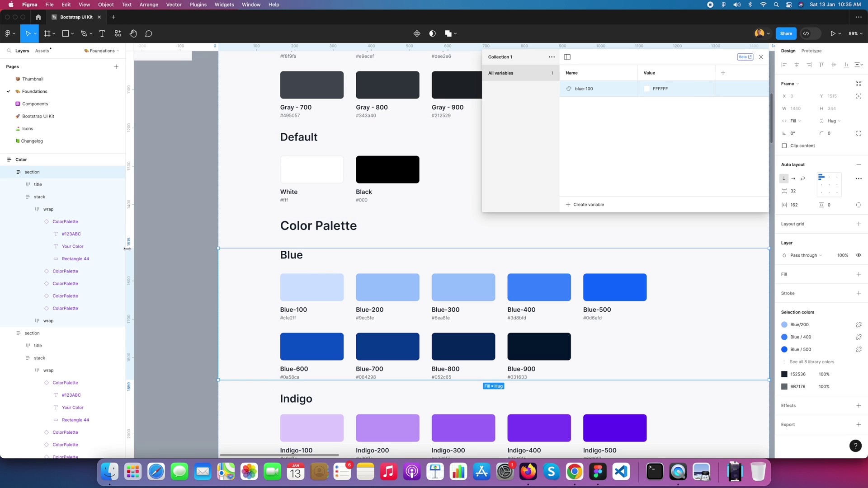
{"action": "left_click", "coordinate": [203, 248]}
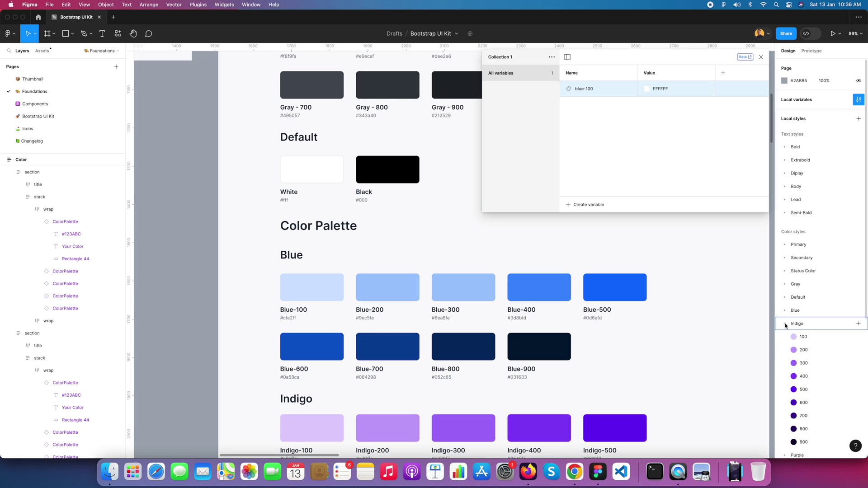
{"action": "left_click", "coordinate": [796, 310]}
{"action": "left_click", "coordinate": [859, 324]}
{"action": "left_click", "coordinate": [692, 441]}
{"action": "key", "text": "super+c"}
{"action": "double_click", "coordinate": [664, 88]}
{"action": "key", "text": "super+v"}
{"action": "left_click", "coordinate": [660, 130]}
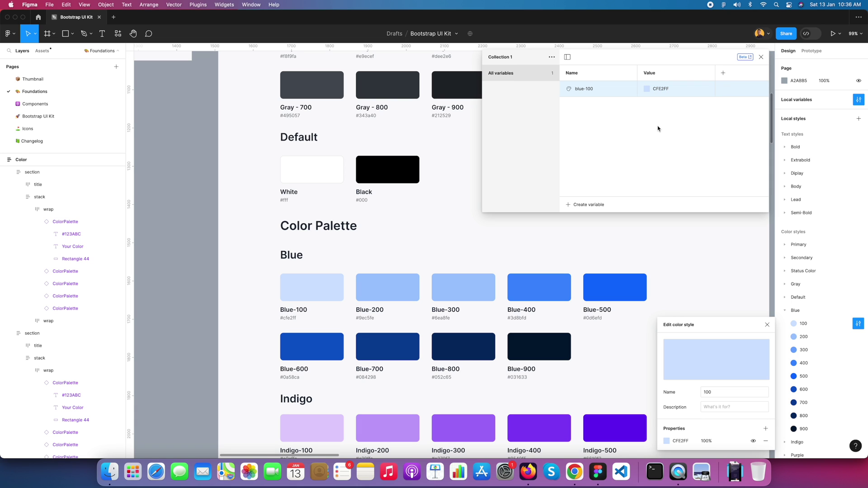
Step: Add colour variable blue-200 set to 9EC5FE from the Blue 200 style
{"action": "left_click", "coordinate": [588, 204]}
{"action": "left_click", "coordinate": [588, 222]}
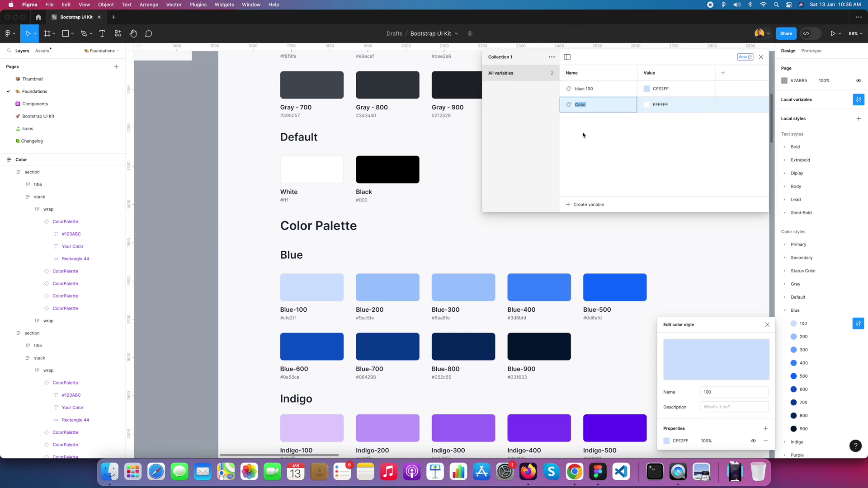
{"action": "type", "text": "blue-200"}
{"action": "key", "text": "Return"}
{"action": "left_click", "coordinate": [859, 337]}
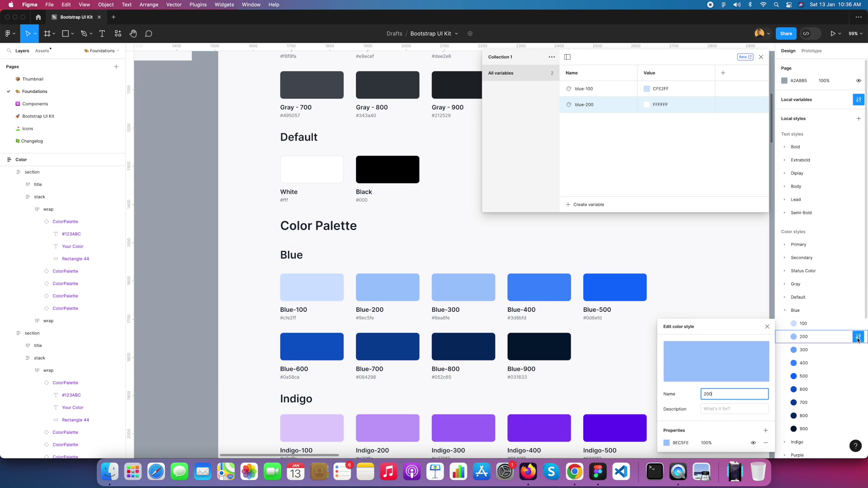
{"action": "left_click", "coordinate": [683, 443]}
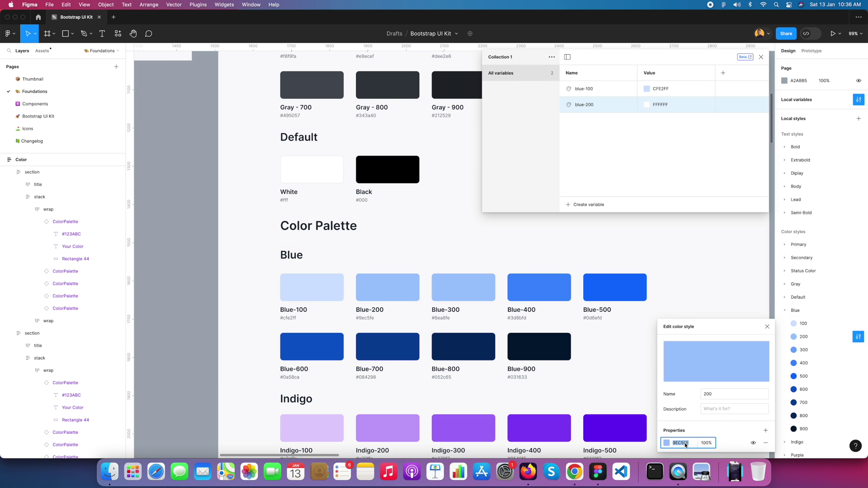
{"action": "left_click", "coordinate": [666, 106]}
{"action": "key", "text": "BackSpace"}
{"action": "key", "text": "cmd+v"}
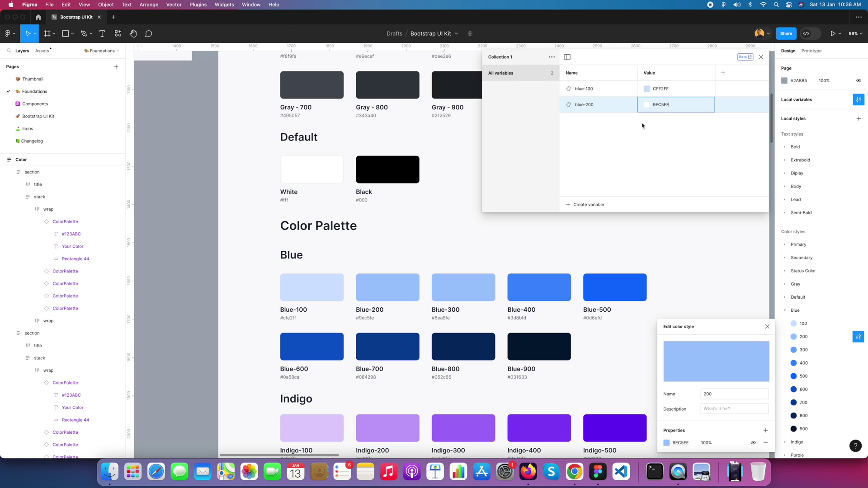
{"action": "key", "text": "Return"}
Step: Create colour variable blue-300 set to 6EA8FE from the Blue 300 style, then select all three blue variables
{"action": "left_click", "coordinate": [581, 206]}
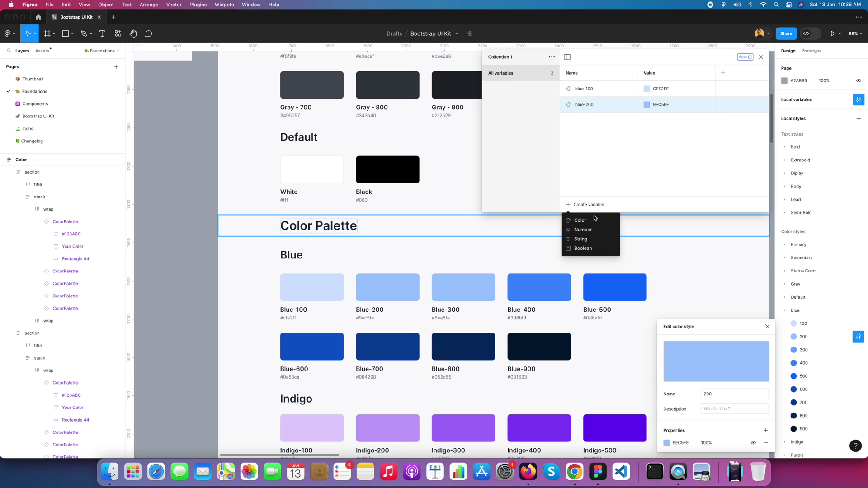
{"action": "left_click", "coordinate": [585, 220]}
{"action": "type", "text": "blue-300"}
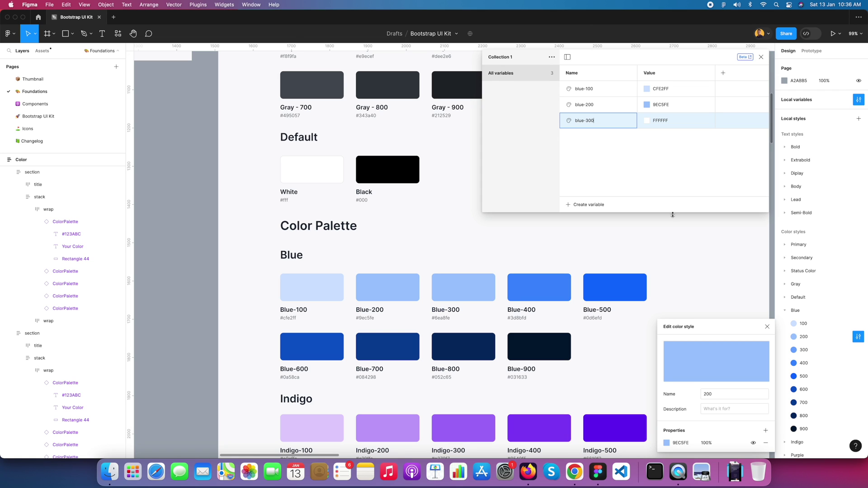
{"action": "left_click", "coordinate": [857, 352]}
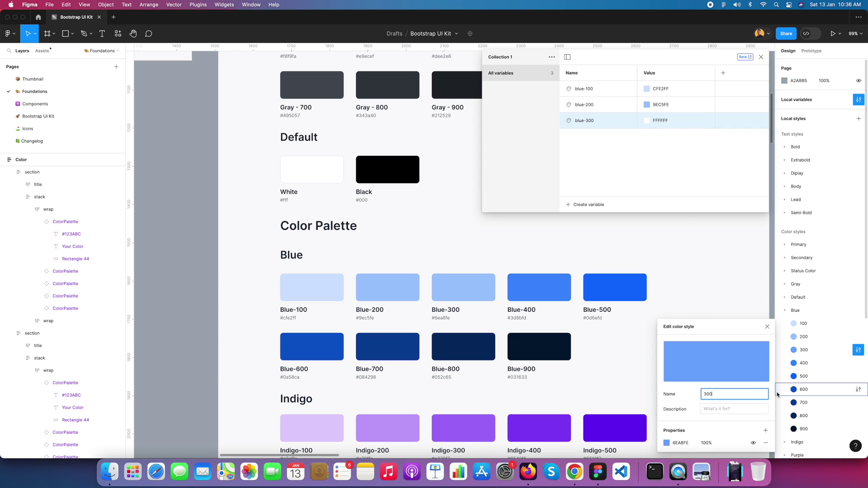
{"action": "left_click", "coordinate": [682, 443]}
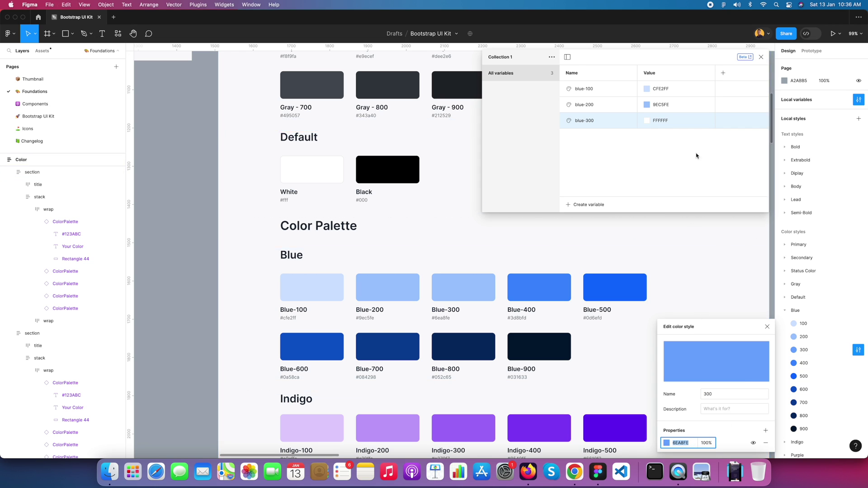
{"action": "left_click", "coordinate": [663, 122]}
{"action": "key", "text": "ctrl+v"}
{"action": "key", "text": "Return"}
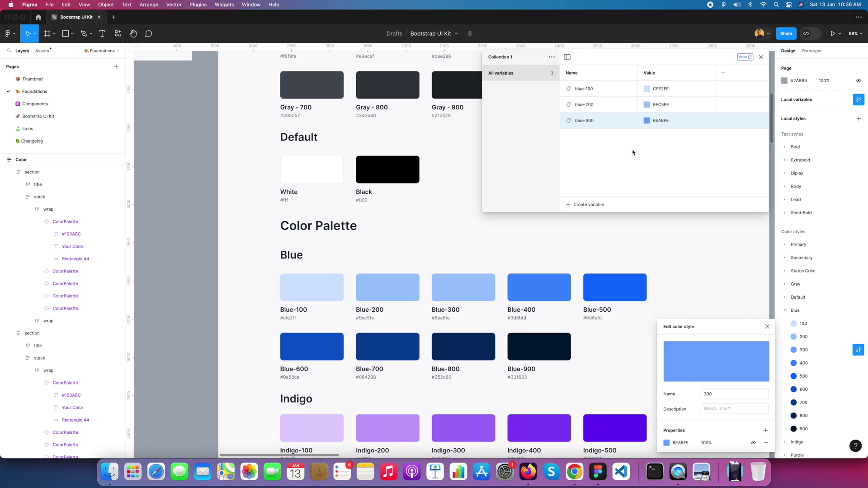
{"action": "left_click_drag", "start_coordinate": [597, 89], "coordinate": [603, 110]}
Step: Put the three blue variables into a new group named colors
{"action": "right_click", "coordinate": [604, 111]}
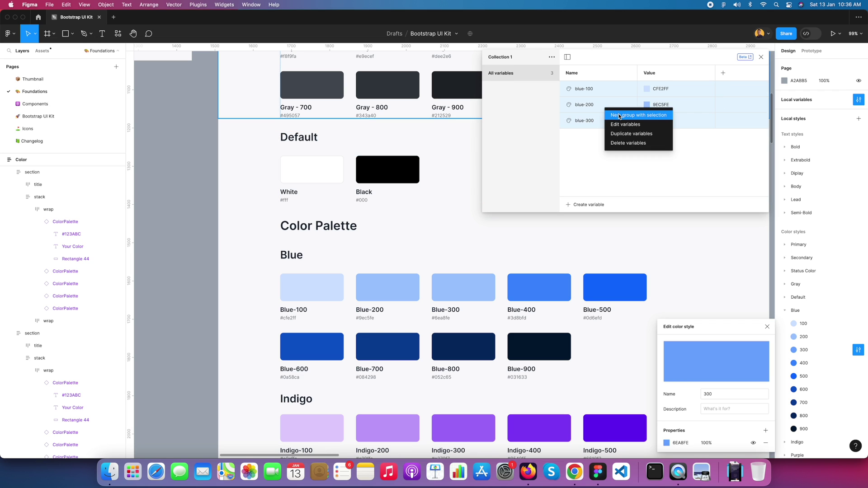
{"action": "left_click", "coordinate": [620, 114]}
{"action": "left_click", "coordinate": [512, 90]}
{"action": "double_click", "coordinate": [511, 89]}
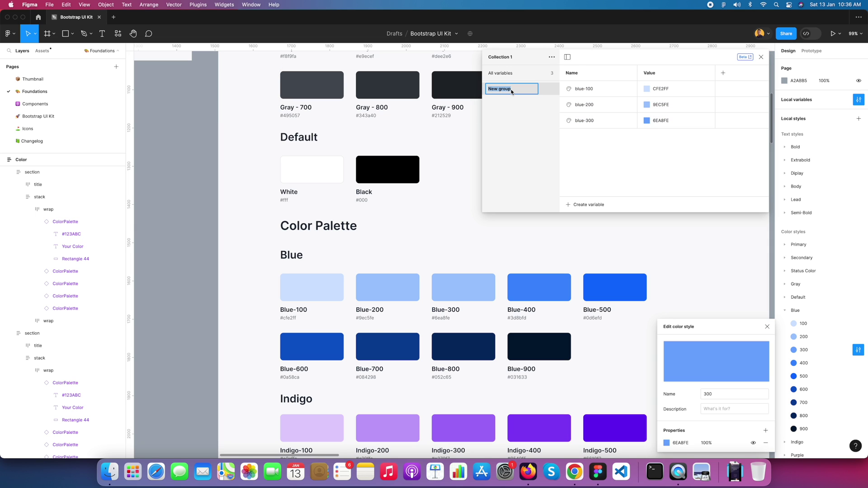
{"action": "type", "text": "colors"}
{"action": "key", "text": "Return"}
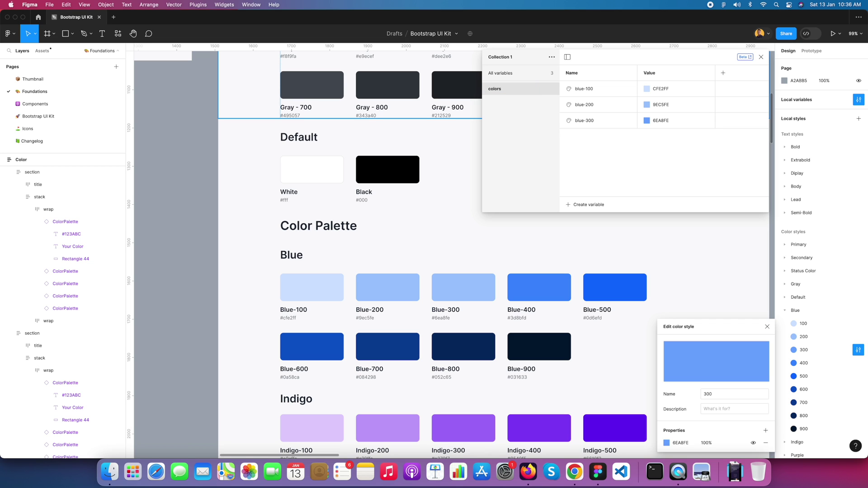
Step: Nest blue-100, blue-200 and blue-300 in a subgroup named blue, then list the whole colors group
{"action": "left_click", "coordinate": [594, 120]}
{"action": "left_click", "coordinate": [596, 94], "text": "shift"}
{"action": "right_click", "coordinate": [602, 92]}
{"action": "left_click", "coordinate": [612, 98]}
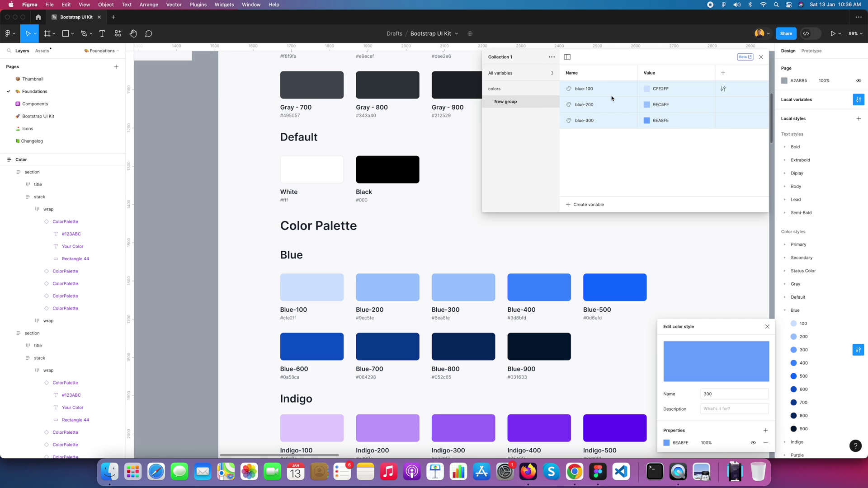
{"action": "double_click", "coordinate": [508, 103]}
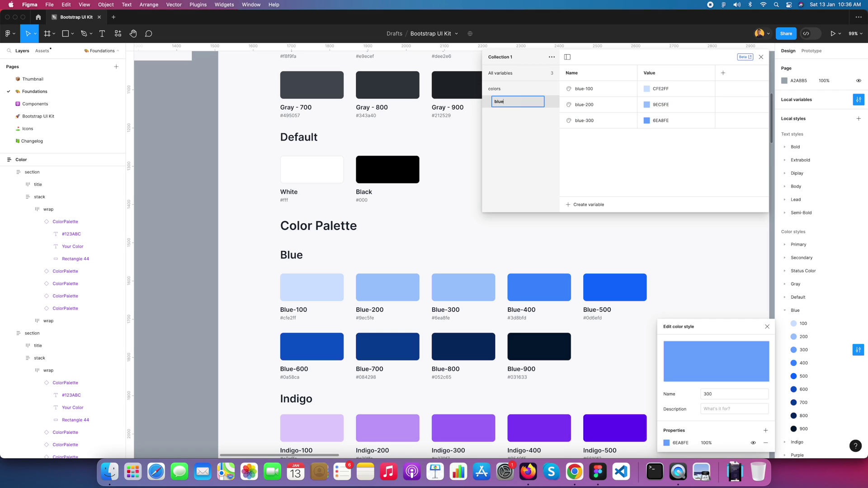
{"action": "key", "text": "Return"}
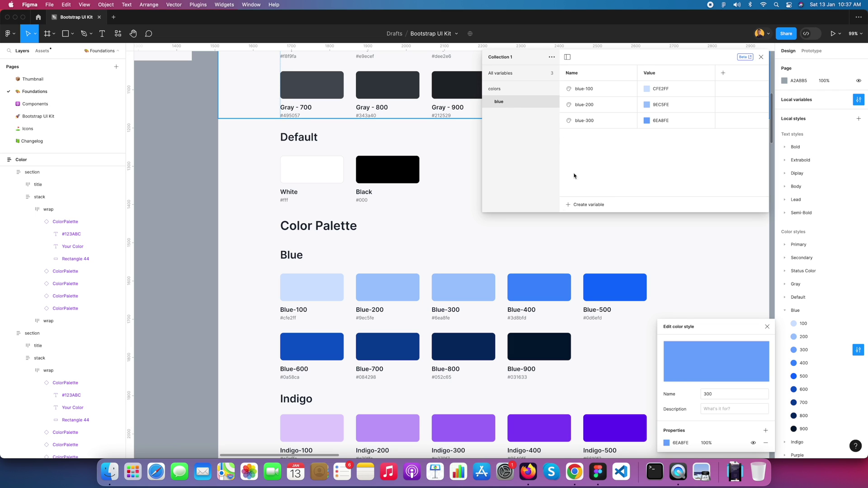
{"action": "left_click", "coordinate": [515, 90]}
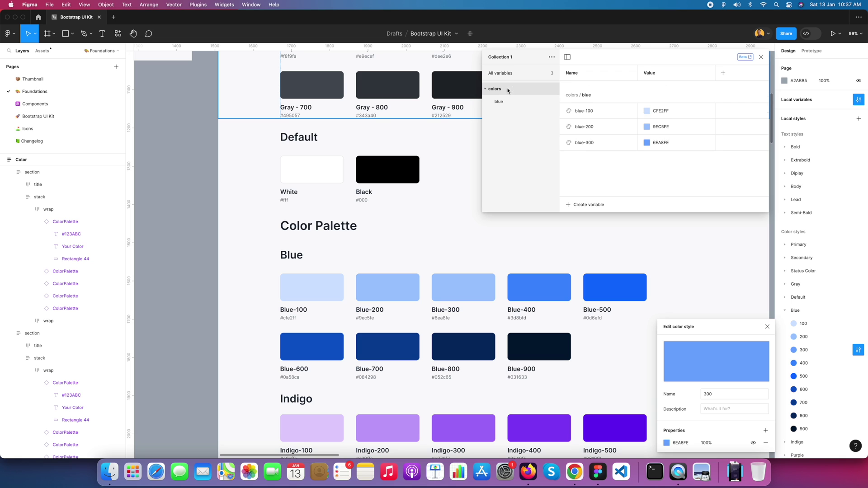
Step: Create a colour variable named indigo-100 in the colors group
{"action": "left_click", "coordinate": [590, 206]}
{"action": "left_click", "coordinate": [590, 221]}
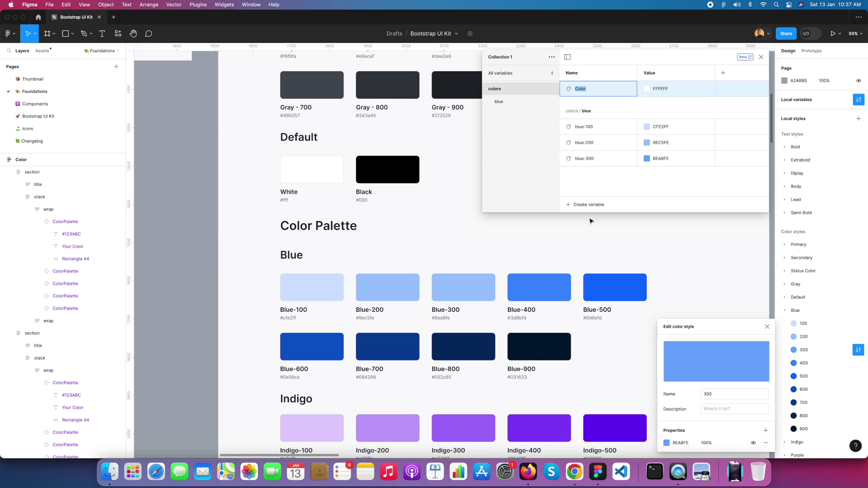
{"action": "scroll", "coordinate": [380, 249], "scroll_direction": "down", "scroll_amount": 5}
{"action": "type", "text": "ind"}
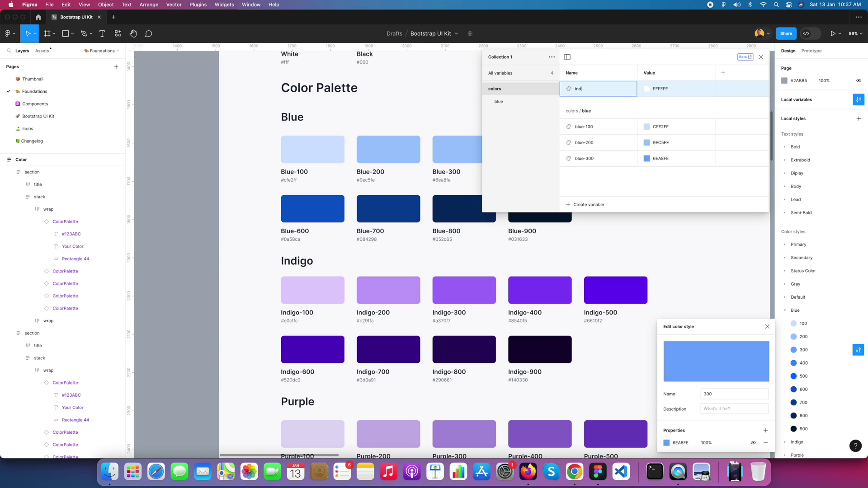
{"action": "key", "text": "BackSpace"}
{"action": "key", "text": "BackSpace"}
{"action": "key", "text": "BackSpace"}
{"action": "key", "text": "BackSpace"}
{"action": "type", "text": "indigo-100"}
{"action": "key", "text": "Return"}
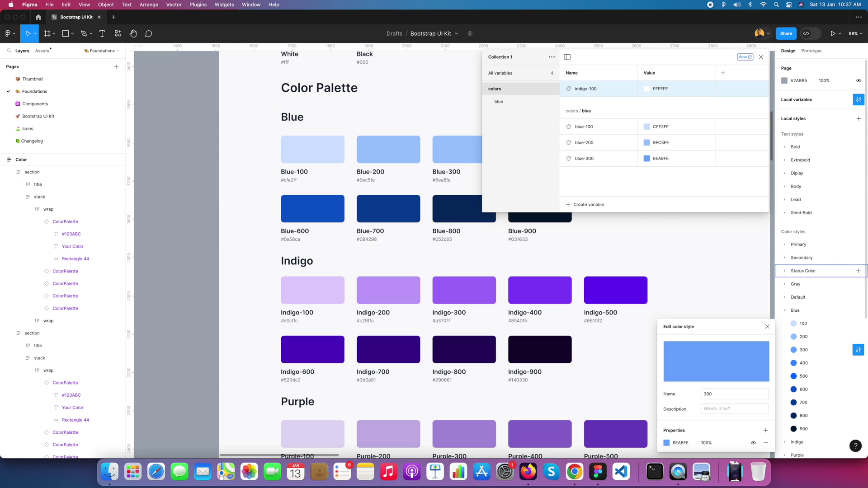
Step: Set indigo-100's value to E0CFFC, copied from the Indigo 100 style
{"action": "left_click", "coordinate": [785, 311]}
{"action": "left_click", "coordinate": [785, 324]}
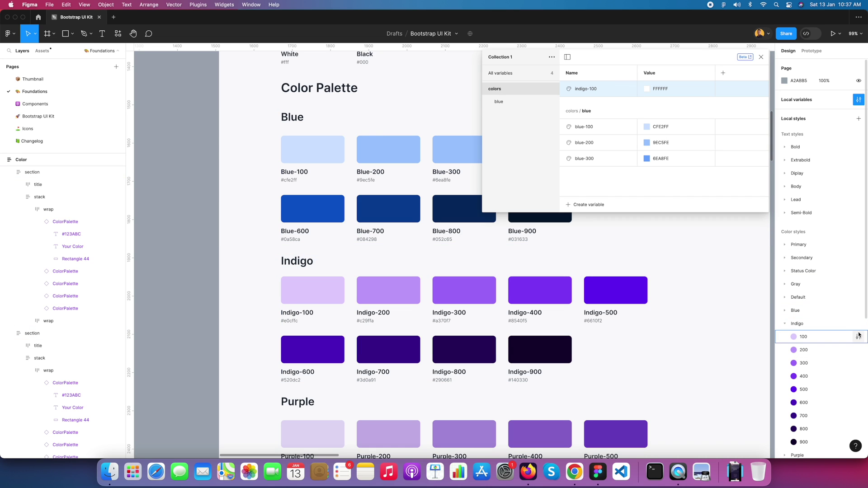
{"action": "left_click", "coordinate": [858, 336]}
{"action": "left_click", "coordinate": [680, 443]}
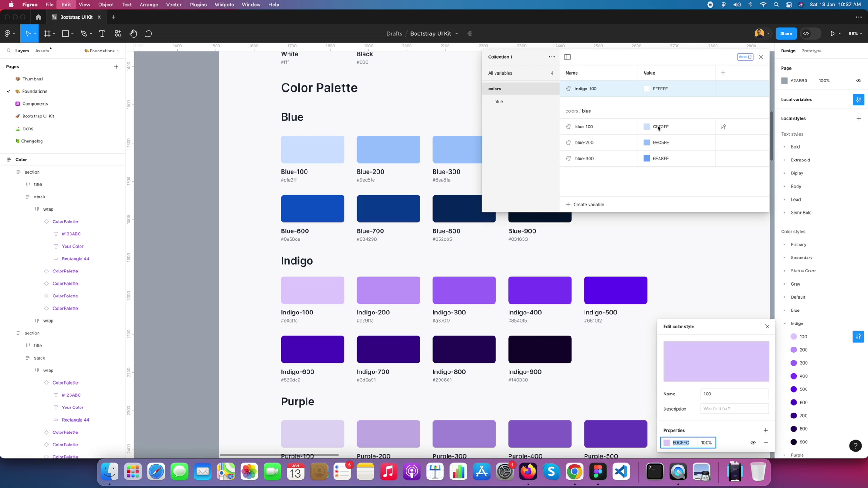
{"action": "left_click", "coordinate": [663, 88]}
{"action": "double_click", "coordinate": [663, 88]}
{"action": "key", "text": "cmd+v"}
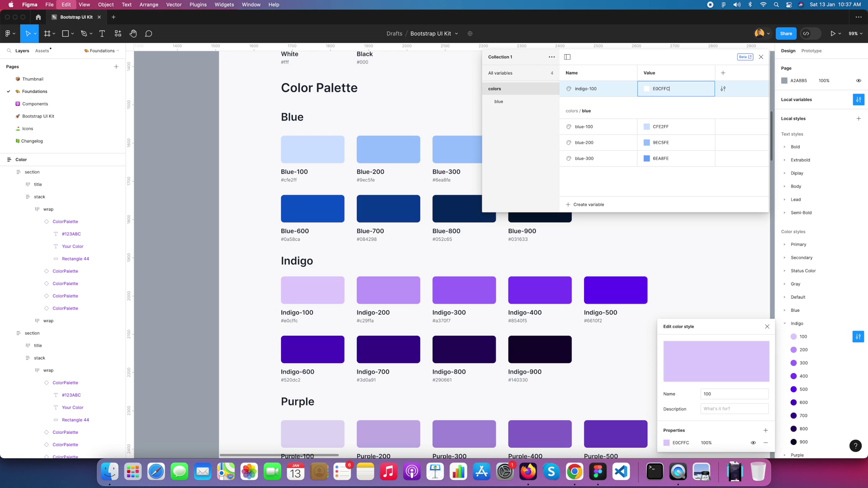
{"action": "left_click", "coordinate": [585, 204]}
Step: Name the new colour variable indigo-200 and set it to C29FFA from the Indigo 200 style
{"action": "left_click", "coordinate": [585, 220]}
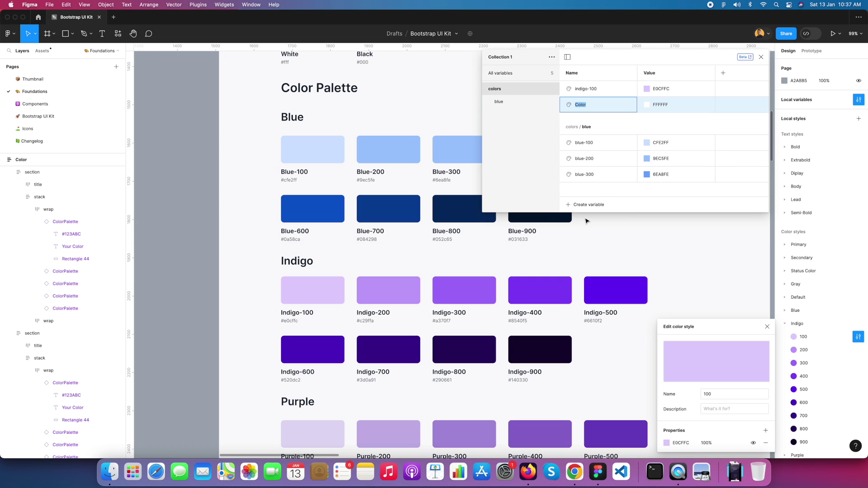
{"action": "type", "text": "indigo-200"}
{"action": "key", "text": "Return"}
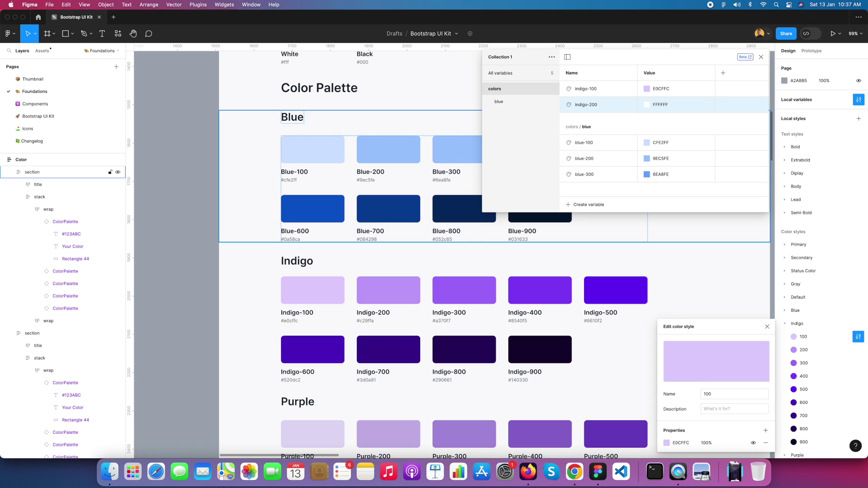
{"action": "left_click", "coordinate": [859, 350]}
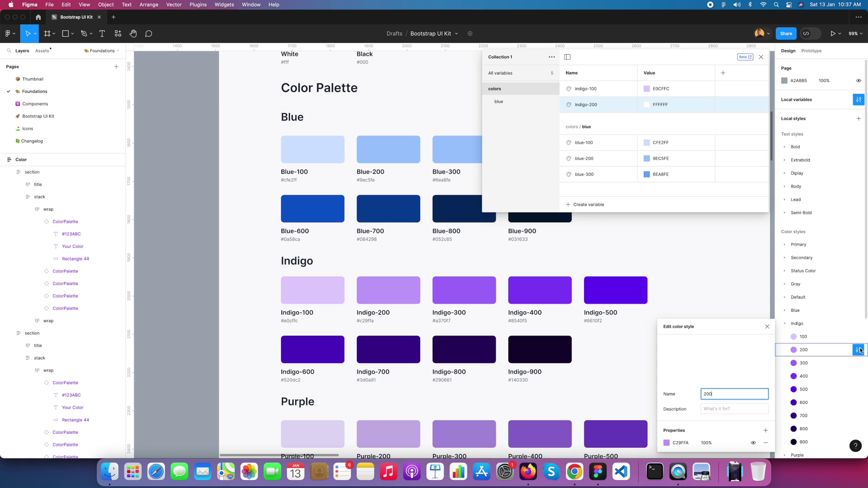
{"action": "left_click", "coordinate": [690, 444]}
{"action": "key", "text": "super+c"}
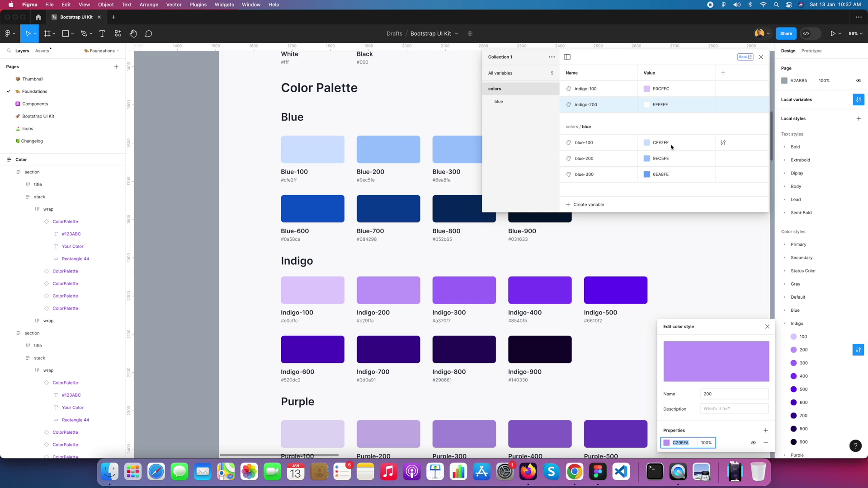
{"action": "left_click", "coordinate": [663, 105]}
{"action": "key", "text": "super+v"}
{"action": "key", "text": "Return"}
{"action": "left_click", "coordinate": [596, 94], "text": "shift"}
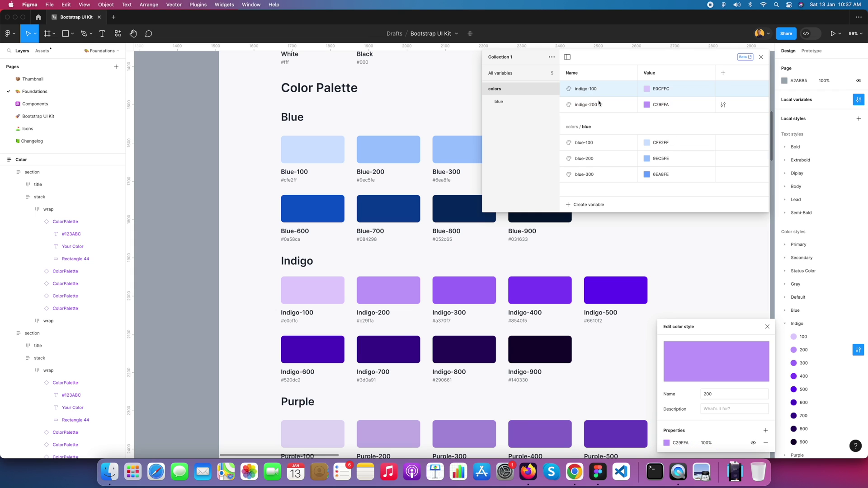
Step: Group indigo-100 and indigo-200 into a subgroup named indigo, then close the colour style editor
{"action": "right_click", "coordinate": [618, 103]}
{"action": "left_click", "coordinate": [633, 107]}
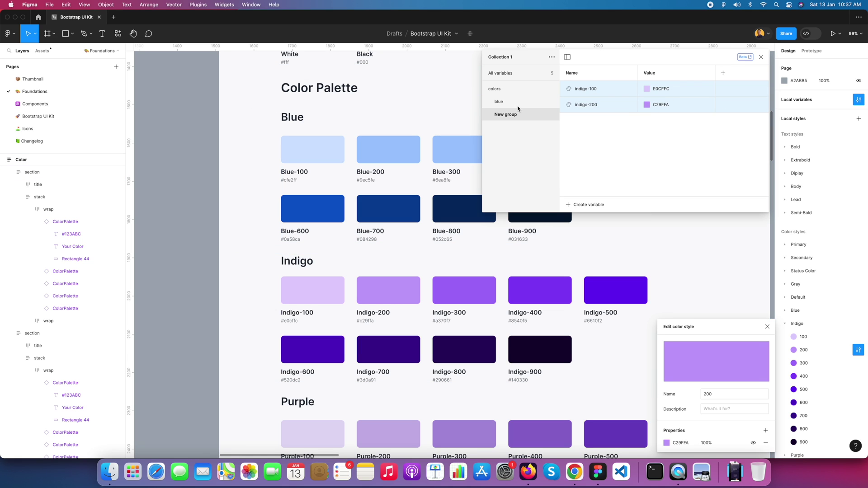
{"action": "double_click", "coordinate": [510, 116]}
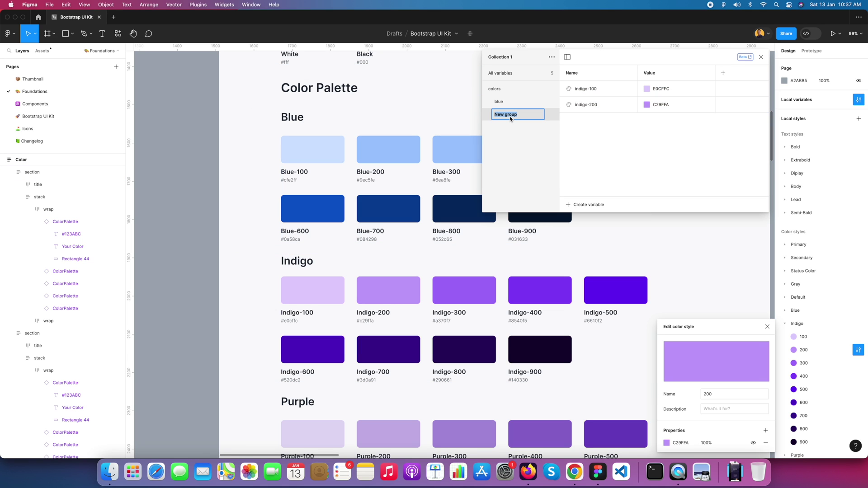
{"action": "type", "text": "indigo"}
{"action": "key", "text": "Return"}
{"action": "left_click", "coordinate": [213, 140]}
Step: Review the blue and indigo subgroups and the full colors group of five variables
{"action": "scroll", "coordinate": [412, 398], "scroll_direction": "down", "scroll_amount": 10}
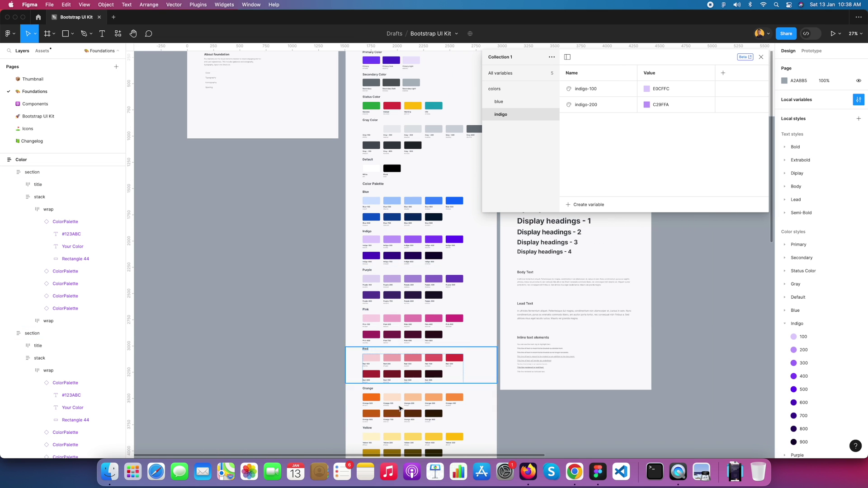
{"action": "scroll", "coordinate": [394, 270], "scroll_direction": "down", "scroll_amount": 3}
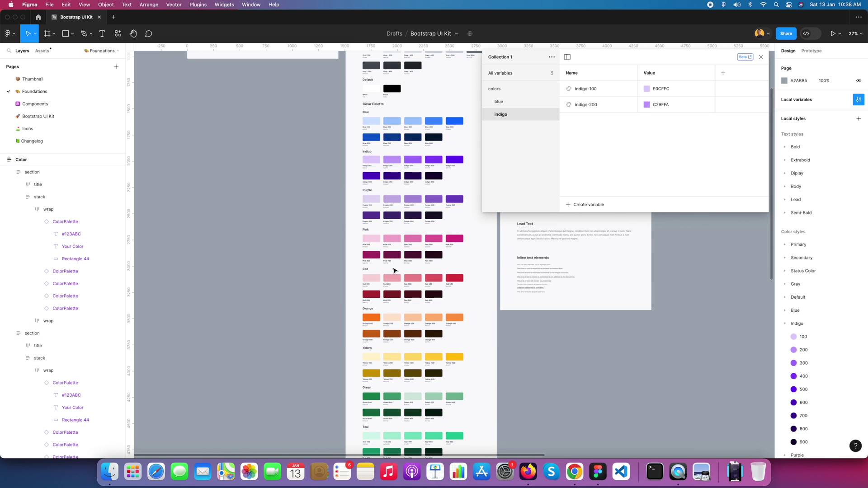
{"action": "scroll", "coordinate": [404, 152], "scroll_direction": "up", "scroll_amount": 5}
{"action": "scroll", "coordinate": [403, 152], "scroll_direction": "up", "scroll_amount": 3}
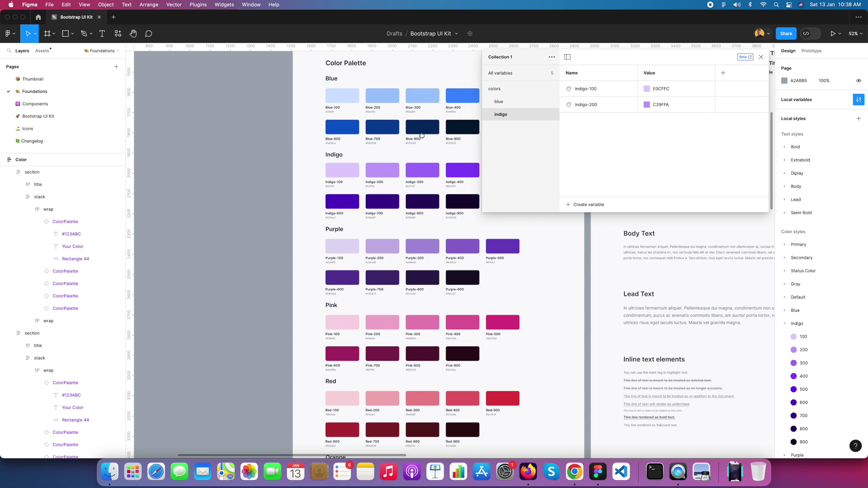
{"action": "left_click", "coordinate": [512, 105]}
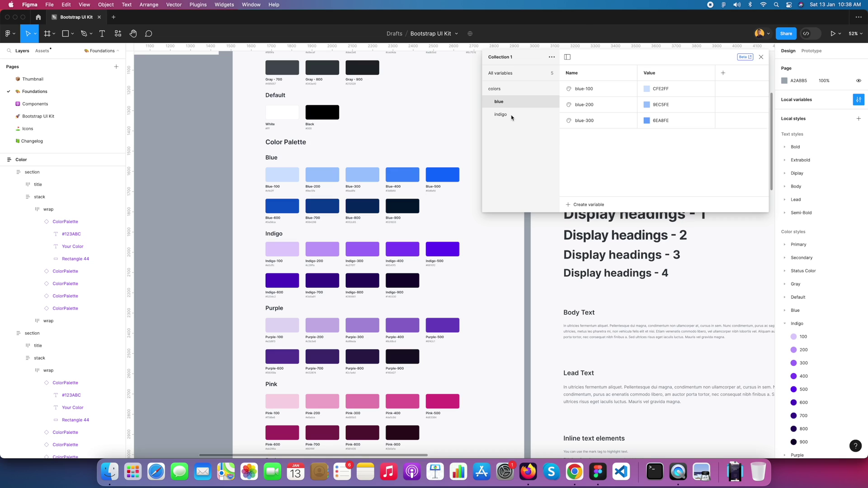
{"action": "left_click", "coordinate": [512, 117]}
{"action": "left_click", "coordinate": [504, 90]}
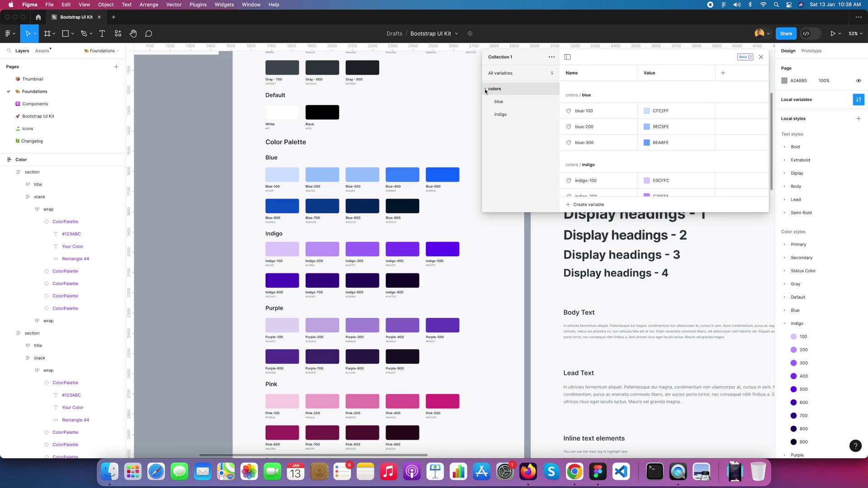
{"action": "left_click", "coordinate": [485, 89]}
{"action": "left_click", "coordinate": [486, 90]}
{"action": "scroll", "coordinate": [604, 147], "scroll_direction": "down", "scroll_amount": 1}
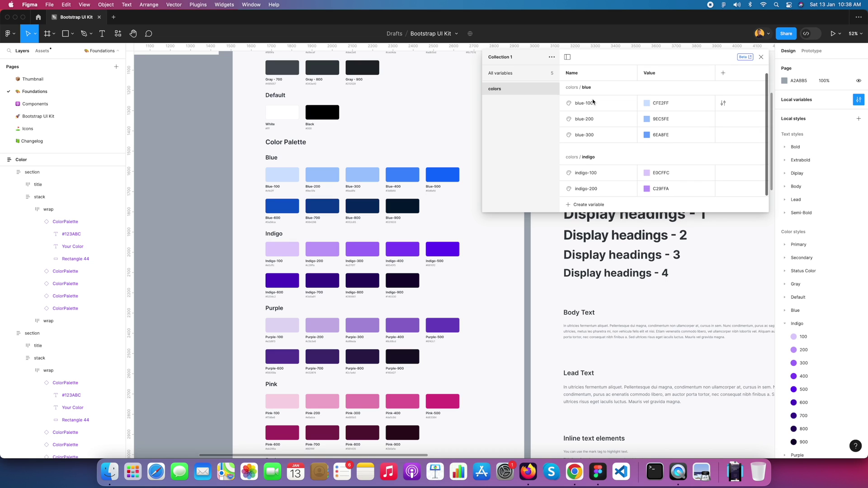
Step: Bring the DesignCoach YouTube channel forward in Chrome and browse its Shorts tab
{"action": "left_click", "coordinate": [575, 472]}
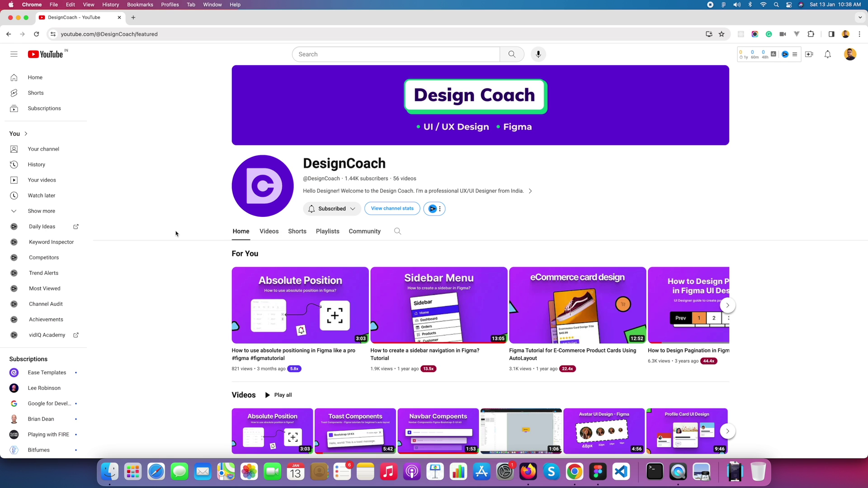
{"action": "scroll", "coordinate": [295, 258], "scroll_direction": "down", "scroll_amount": 3}
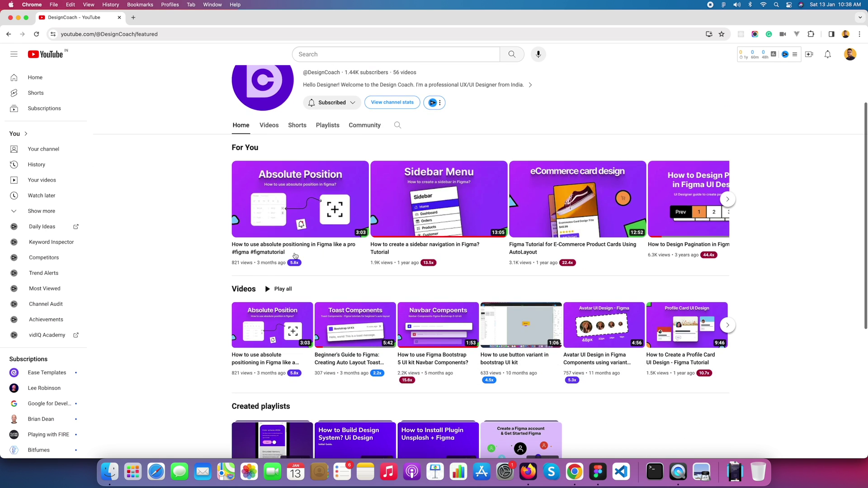
{"action": "left_click", "coordinate": [298, 125]}
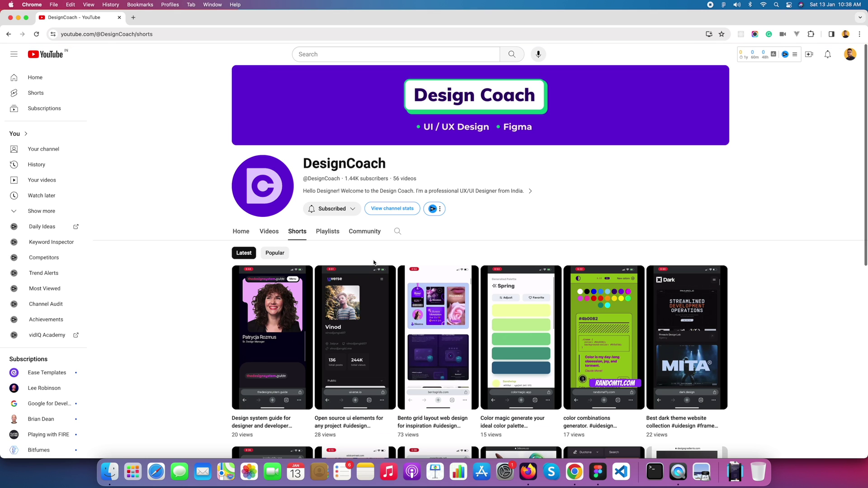
{"action": "scroll", "coordinate": [328, 327], "scroll_direction": "down", "scroll_amount": 3}
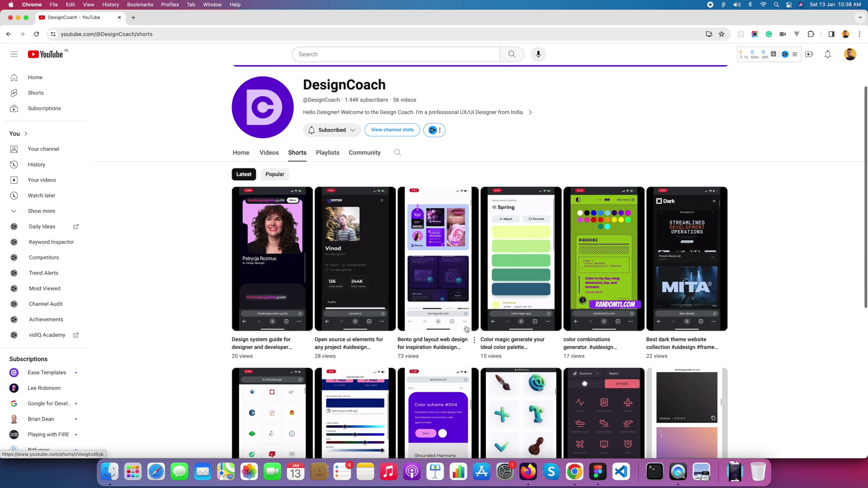